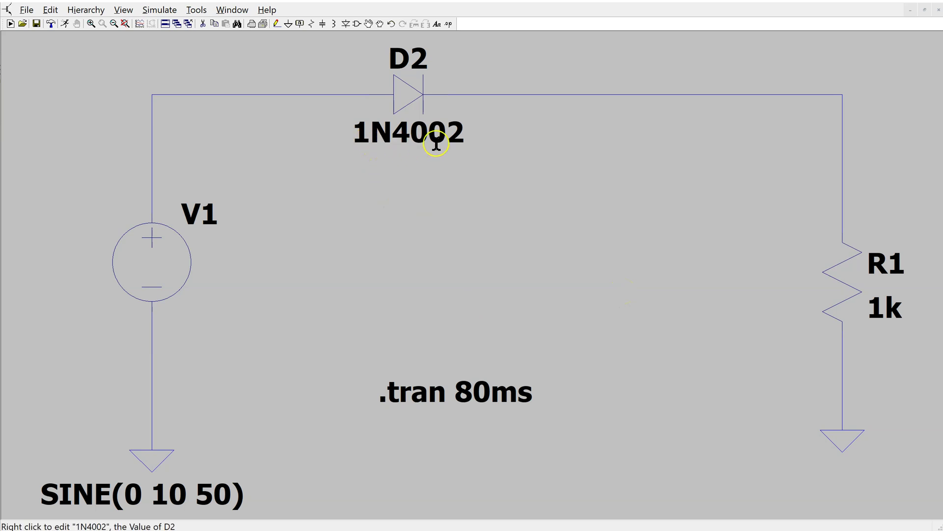
Step: Review the available diode models for D2 and keep the 1N4002 silicon diode selected
right_click(419, 95)
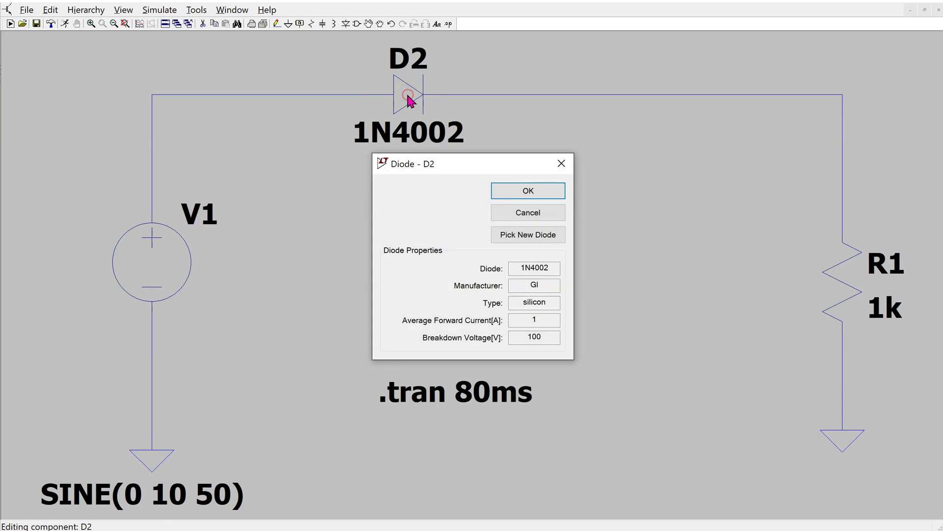
left_click(515, 236)
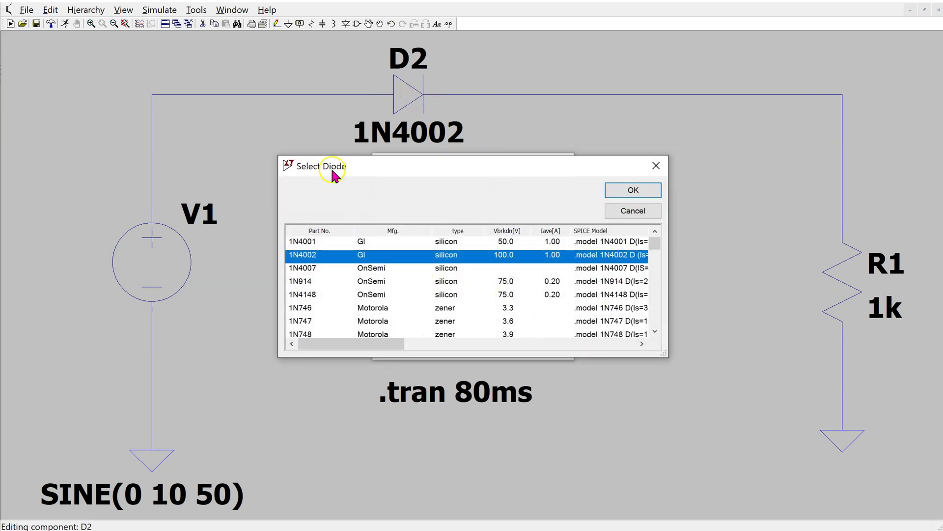
mouse_move(656, 246)
left_mouse_down()
mouse_move(655, 320)
mouse_move(655, 229)
left_mouse_up()
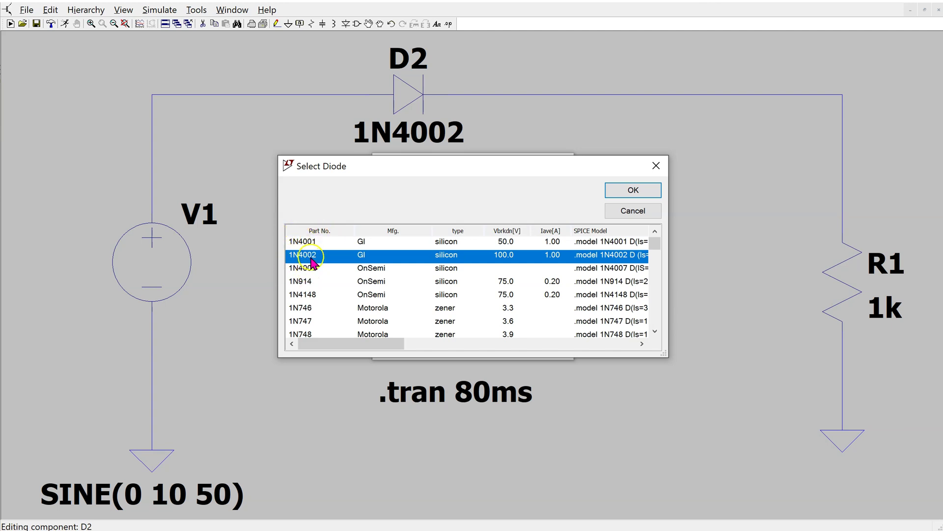
left_click(639, 190)
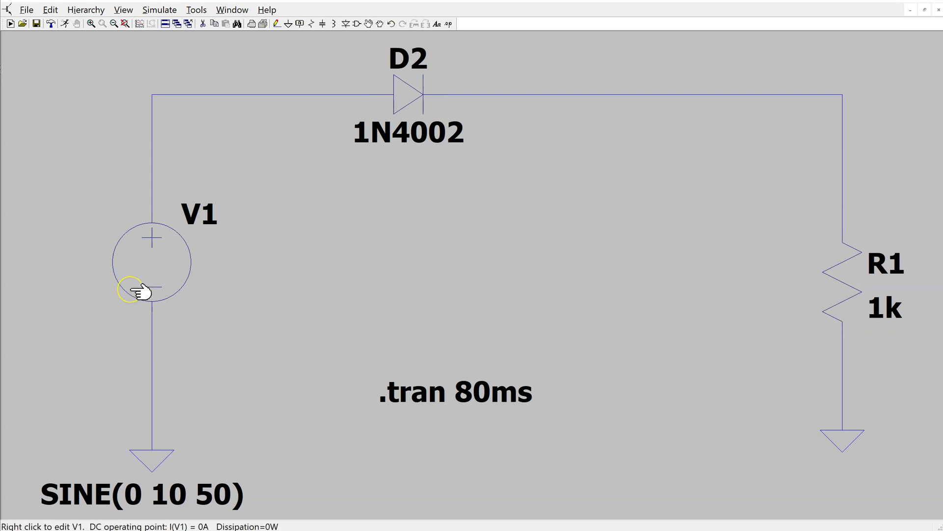
Step: Review the sine function settings of voltage source V1 and its value text on the schematic
right_click(152, 253)
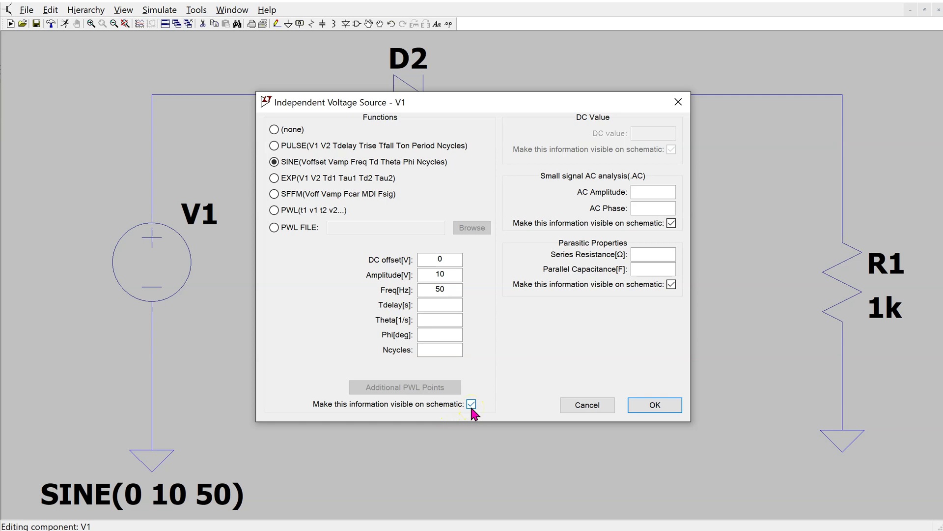
left_click(650, 408)
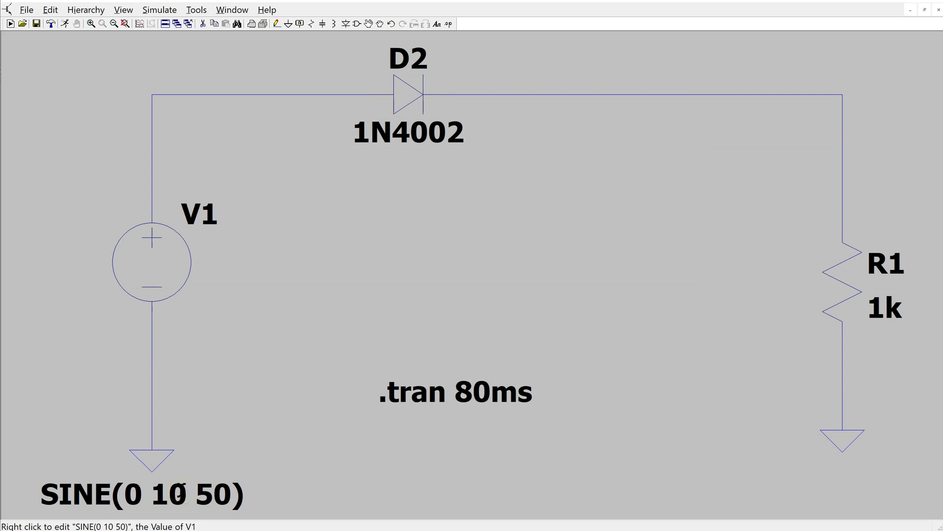
right_click(181, 488)
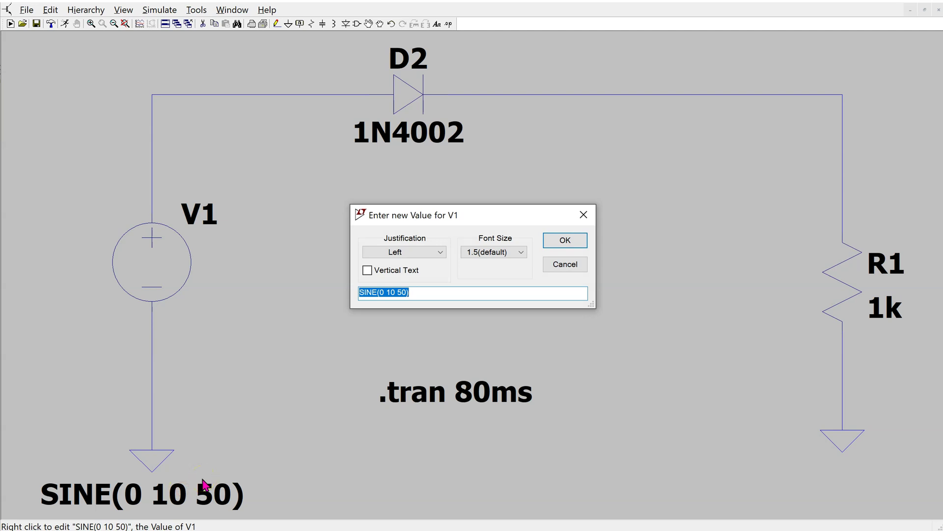
left_click(563, 239)
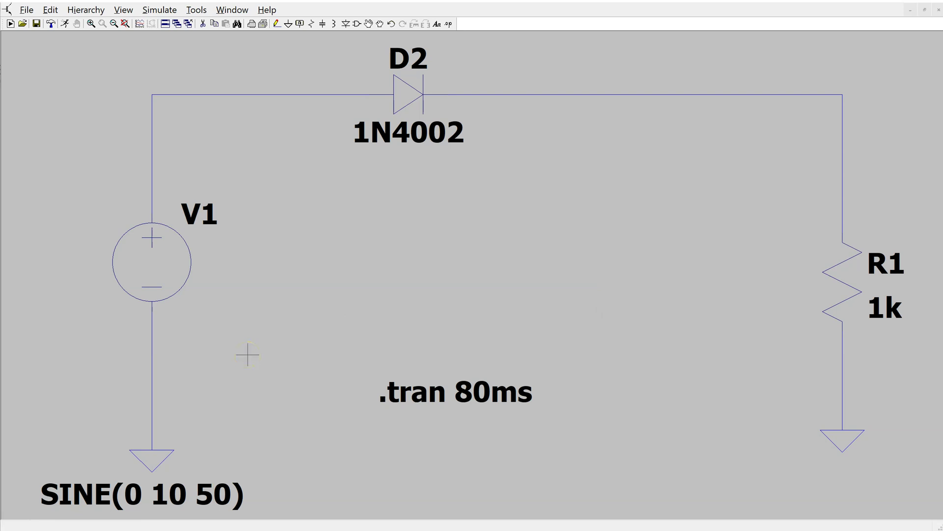
Step: Run the transient simulation and plot the voltages at the source node, V(n001), and the load node, V(n002)
left_click(65, 24)
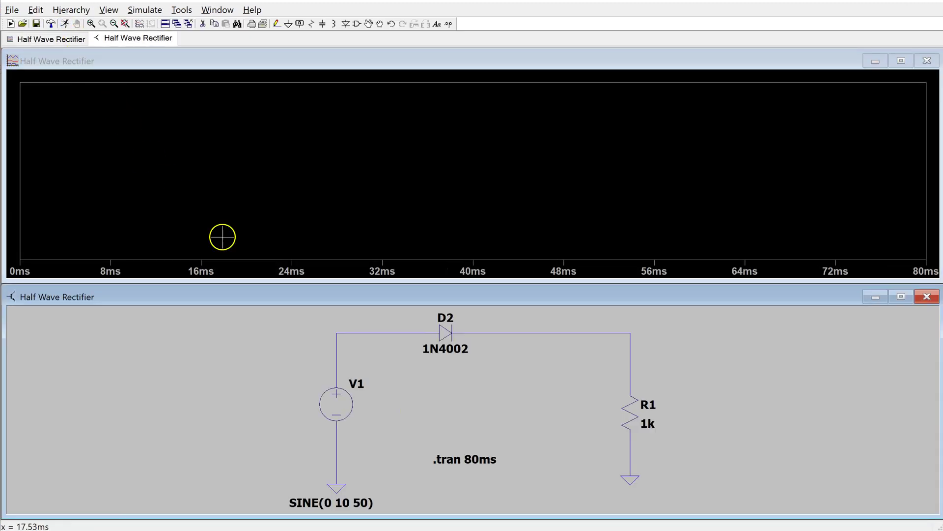
left_click(337, 331)
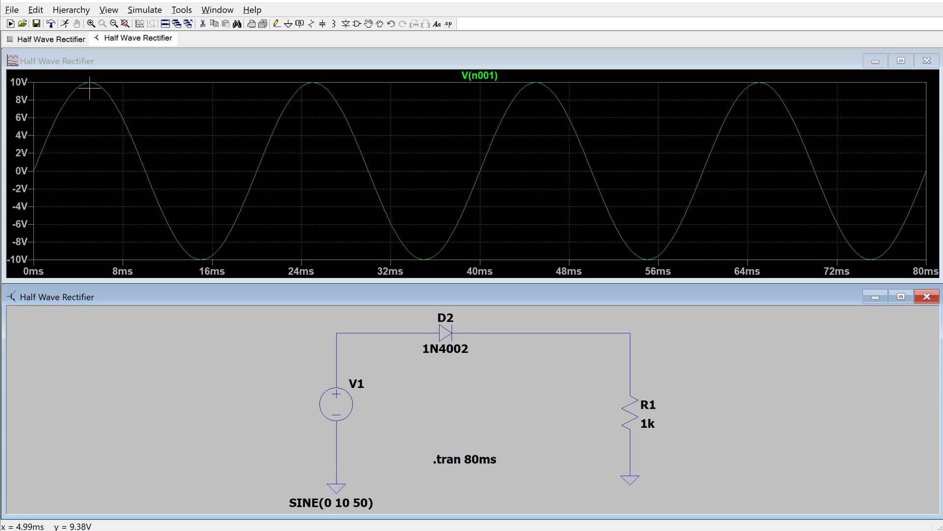
left_click(631, 331)
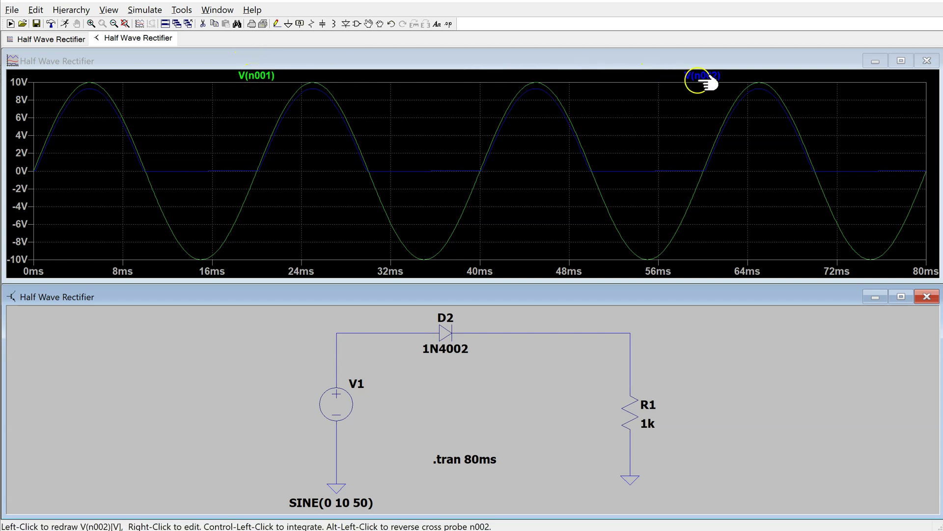
Step: Attach the 1st cursor to the V(n001) trace and move its readout window fully into view beside the resistor
right_click(271, 78)
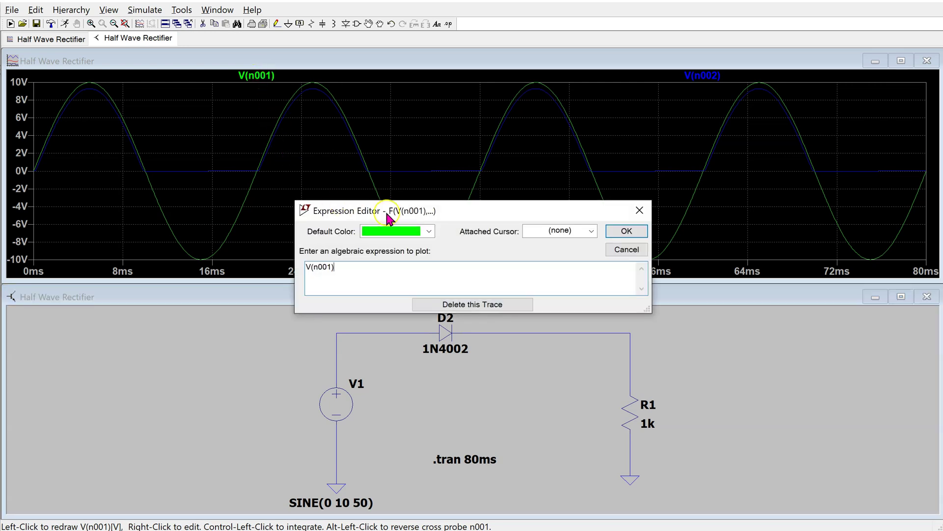
left_click(595, 235)
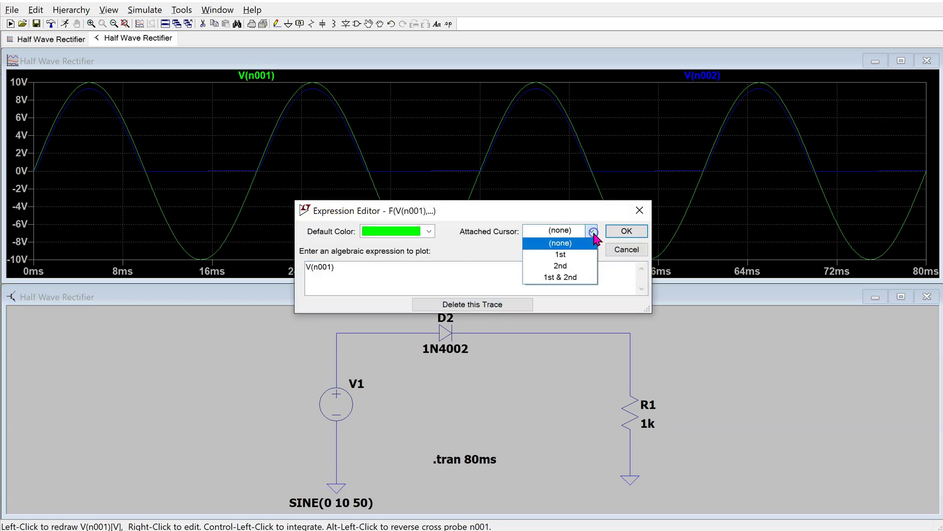
left_click(570, 251)
left_click(616, 236)
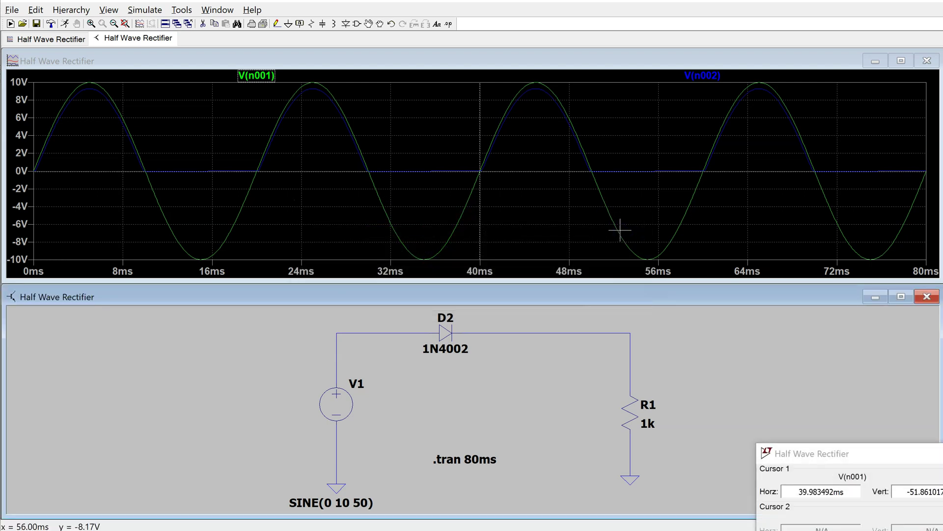
left_click_drag(888, 454, 826, 367)
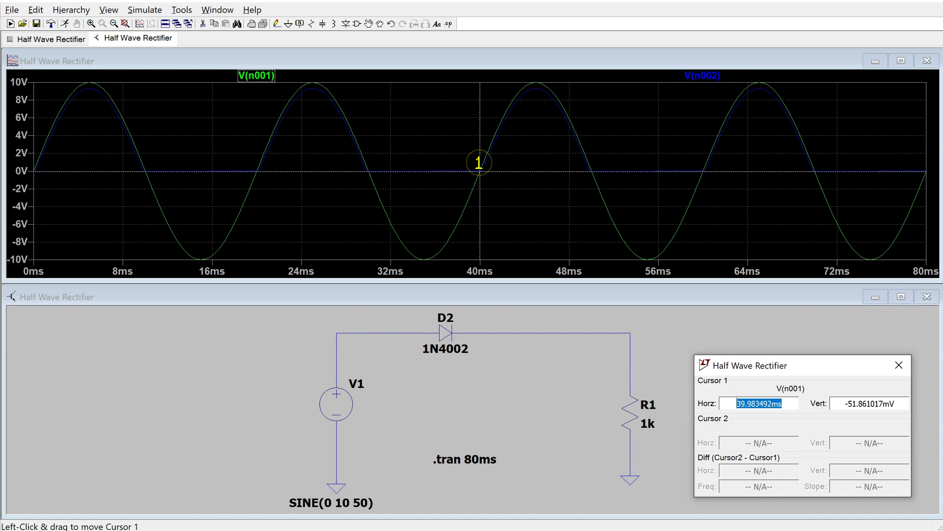
Step: Place cursor 1 at the second positive peak of V(n001), at about 24.9 ms, and annotate the cursor position there
left_click(479, 162)
mouse_move(479, 161)
left_mouse_down()
mouse_move(400, 157)
mouse_move(320, 94)
mouse_move(366, 98)
mouse_move(449, 167)
mouse_move(516, 79)
mouse_move(583, 117)
mouse_move(649, 196)
mouse_move(724, 101)
mouse_move(529, 172)
mouse_move(311, 91)
left_mouse_up()
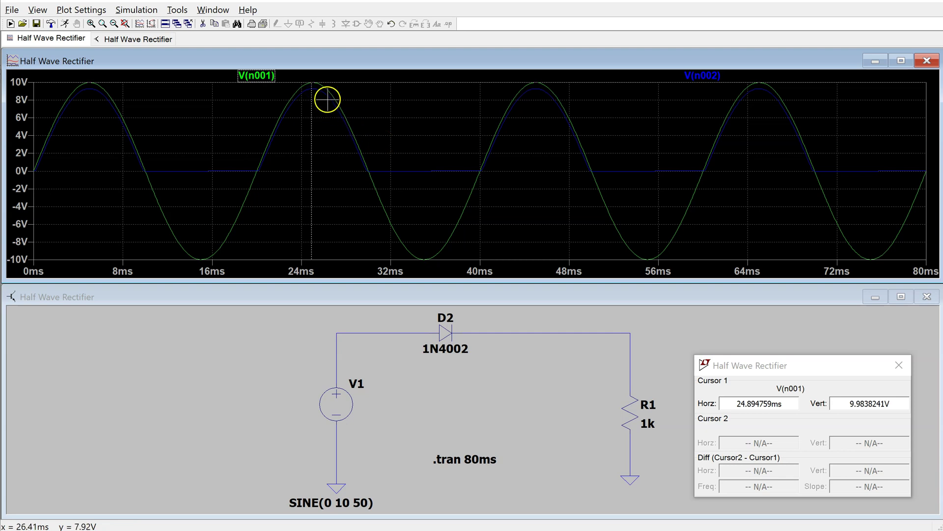
right_click(311, 84)
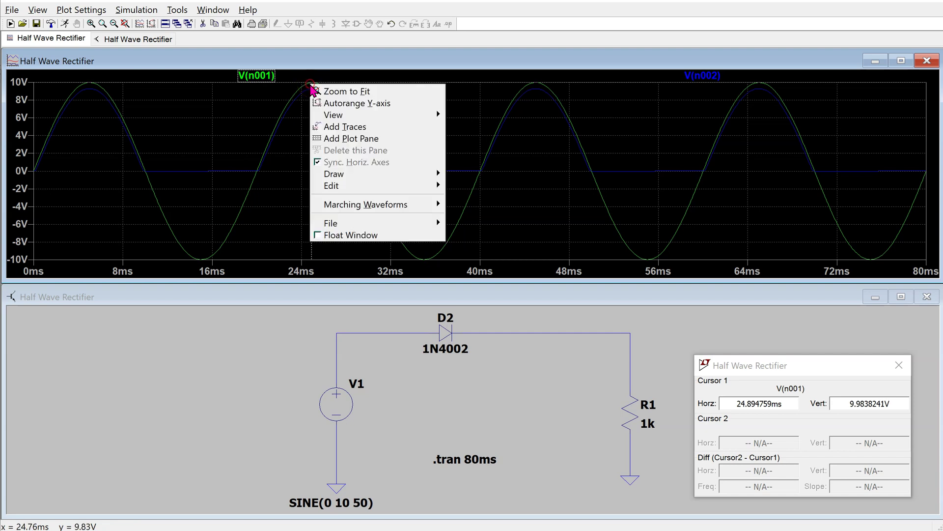
left_click(370, 174)
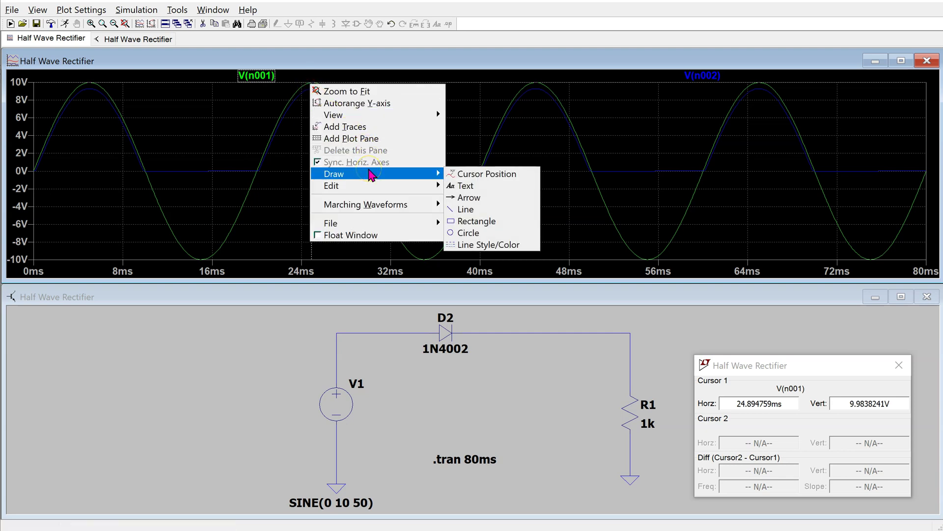
left_click(516, 175)
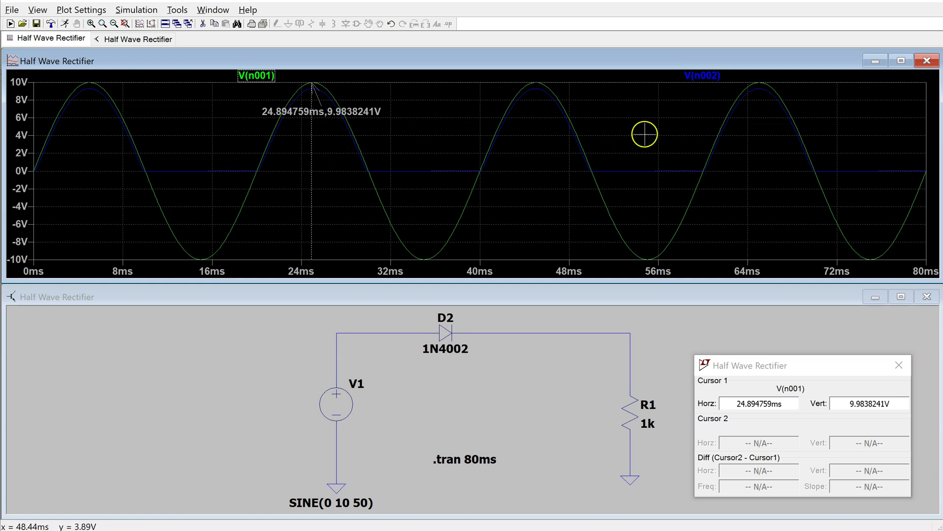
Step: Switch cursor 1 to the V(n002) trace and place it at the third positive peak, at about 44.9 ms
left_click(705, 80)
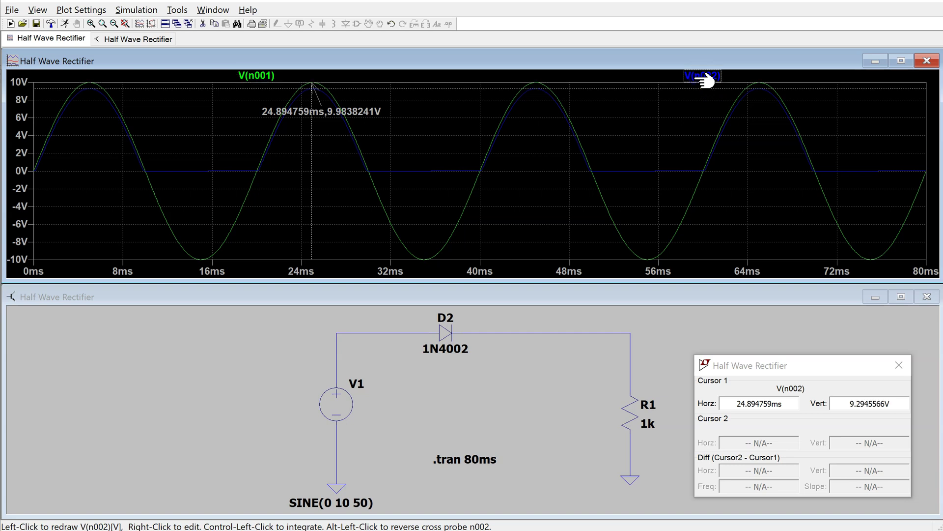
mouse_move(312, 139)
left_mouse_down()
mouse_move(435, 147)
mouse_move(501, 138)
mouse_move(544, 109)
mouse_move(493, 152)
mouse_move(440, 166)
mouse_move(536, 137)
left_mouse_up()
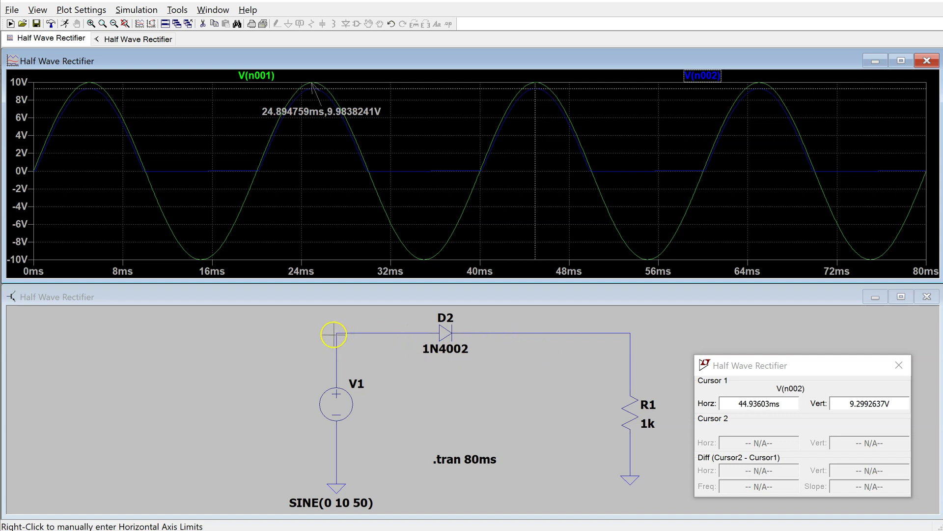
left_click(264, 355)
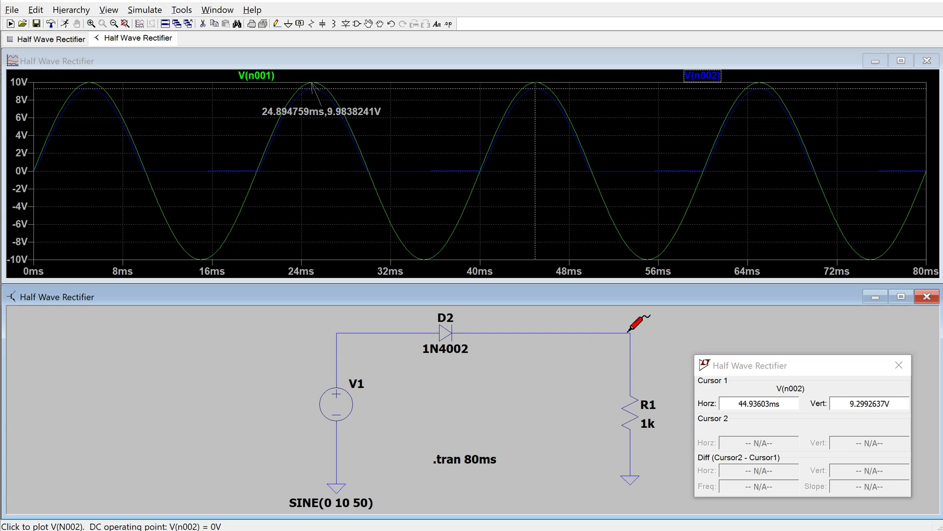
Step: Add a trace of the diode's voltage drop to the plot with the expression V(n001)-V(n002)
right_click(197, 123)
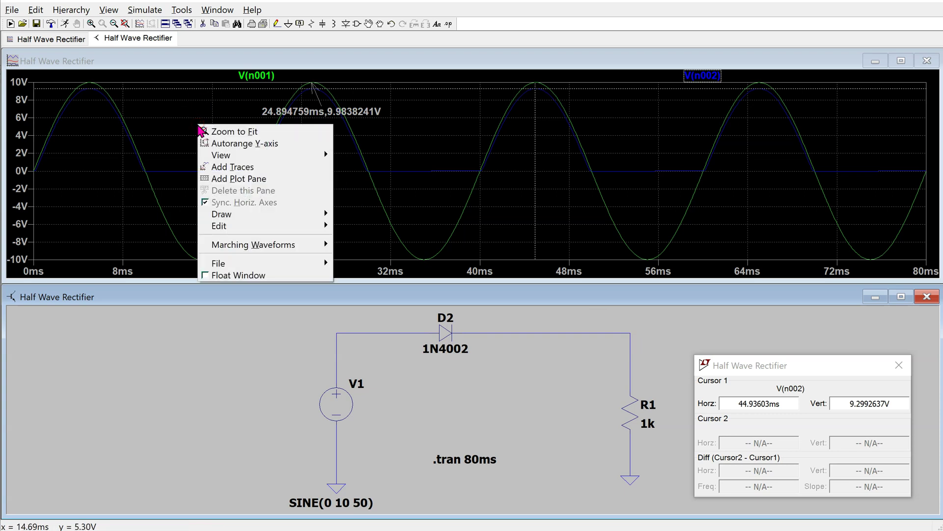
left_click(258, 168)
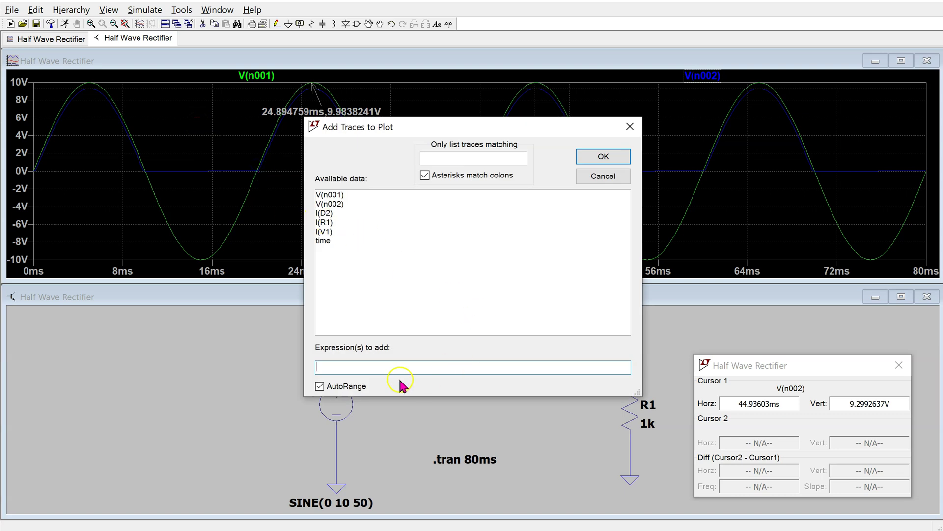
left_click(330, 195)
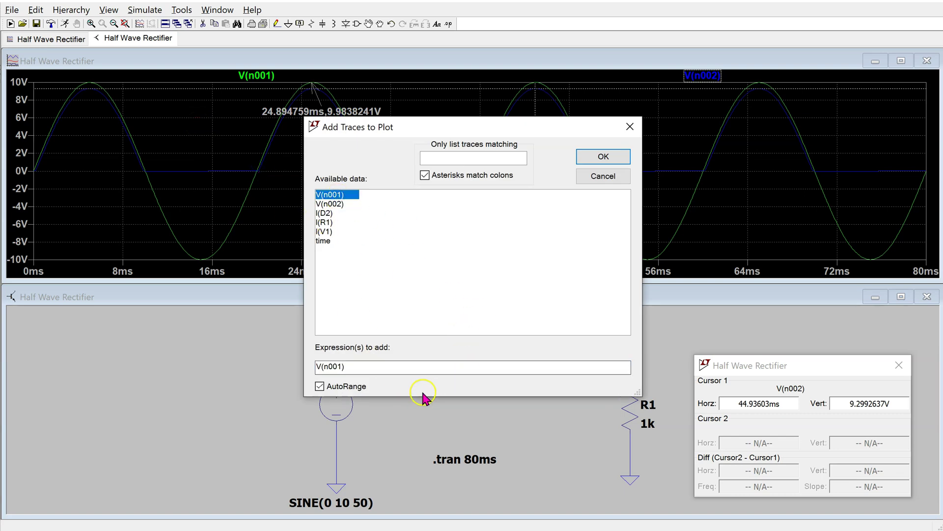
left_click(358, 367)
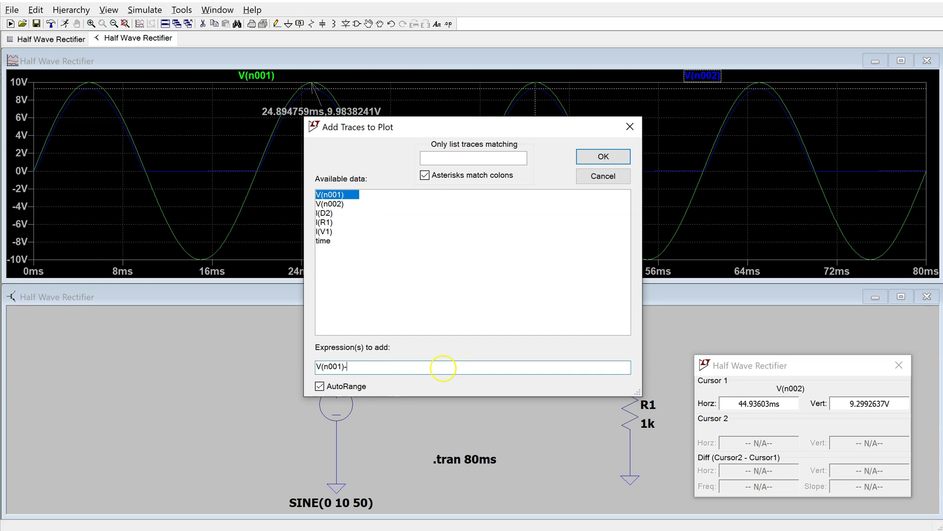
left_click(338, 204)
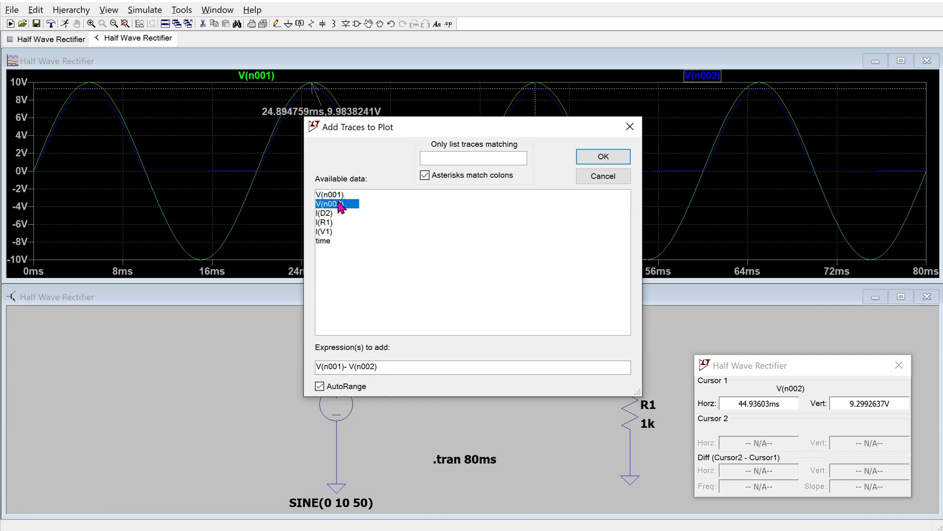
left_click(615, 157)
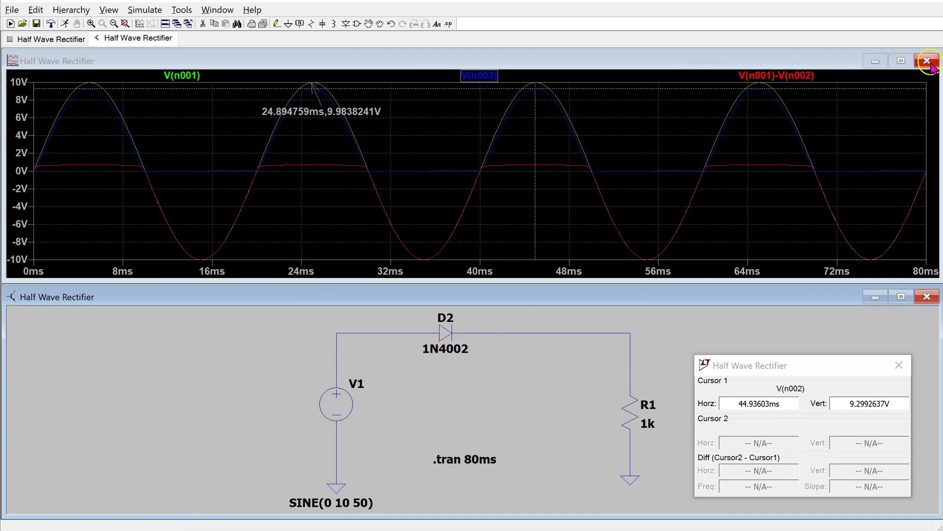
Step: Attach the 1st cursor to the V(n001)-V(n002) trace and place it in the first positive half-cycle, at about 5.6 ms
left_click(779, 76)
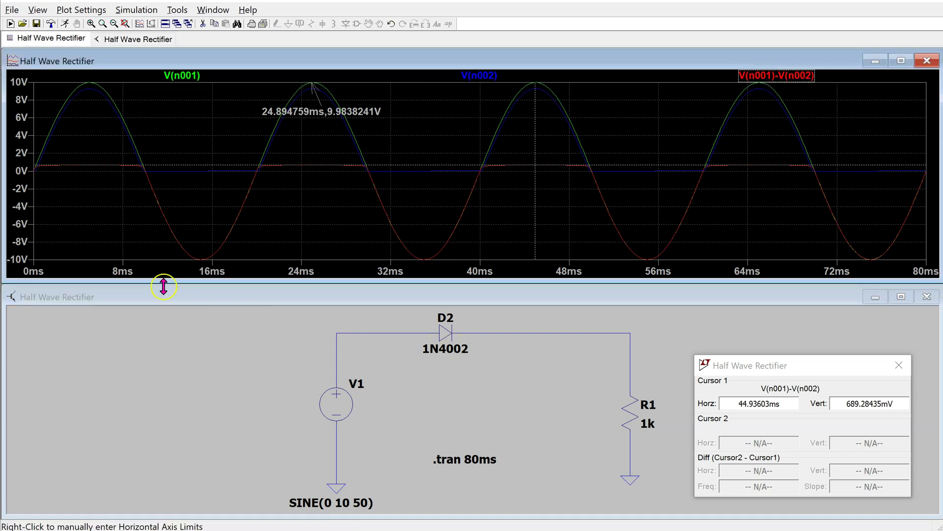
mouse_move(81, 159)
left_mouse_down()
mouse_move(101, 156)
mouse_move(85, 165)
left_mouse_up()
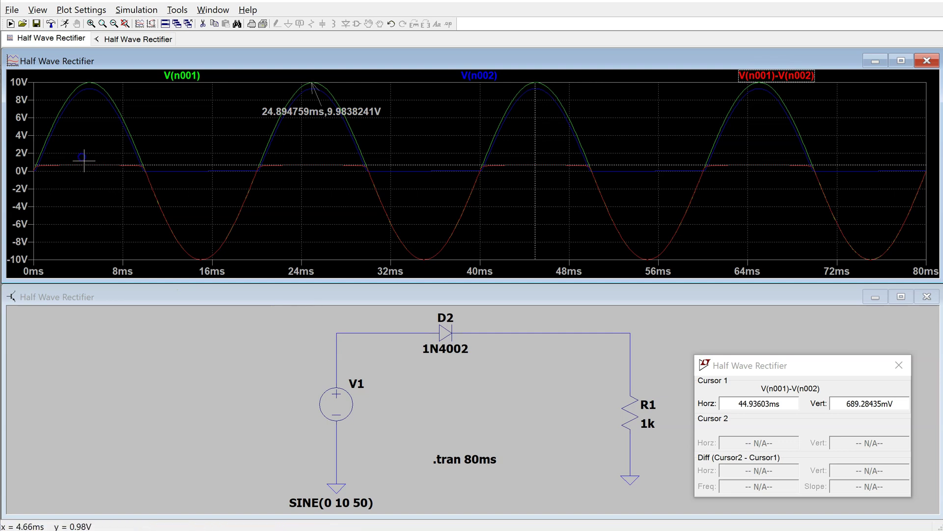
left_click_drag(534, 160, 361, 160)
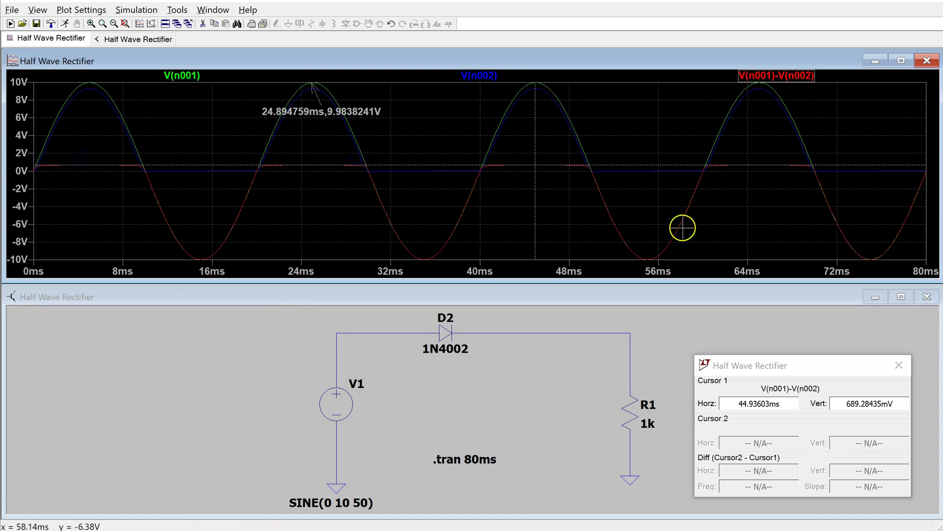
right_click(797, 76)
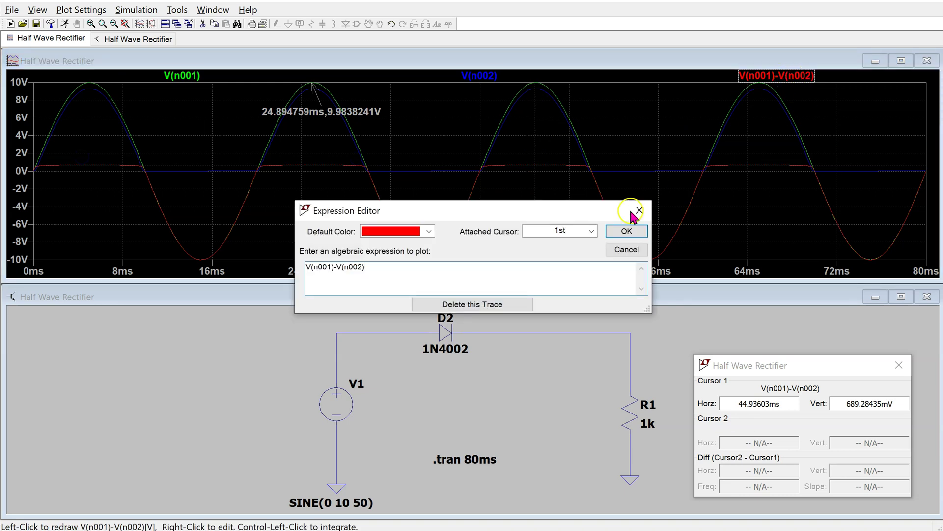
left_click(623, 231)
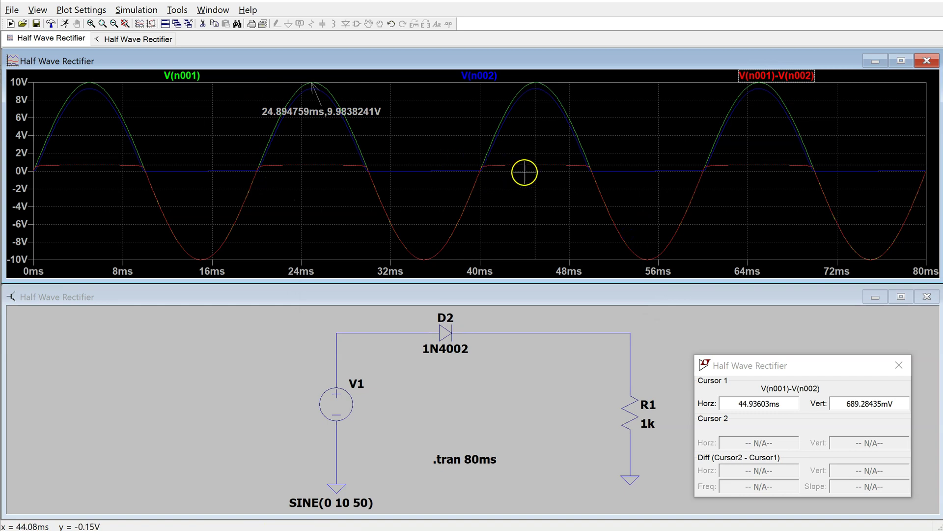
left_click_drag(536, 165, 95, 156)
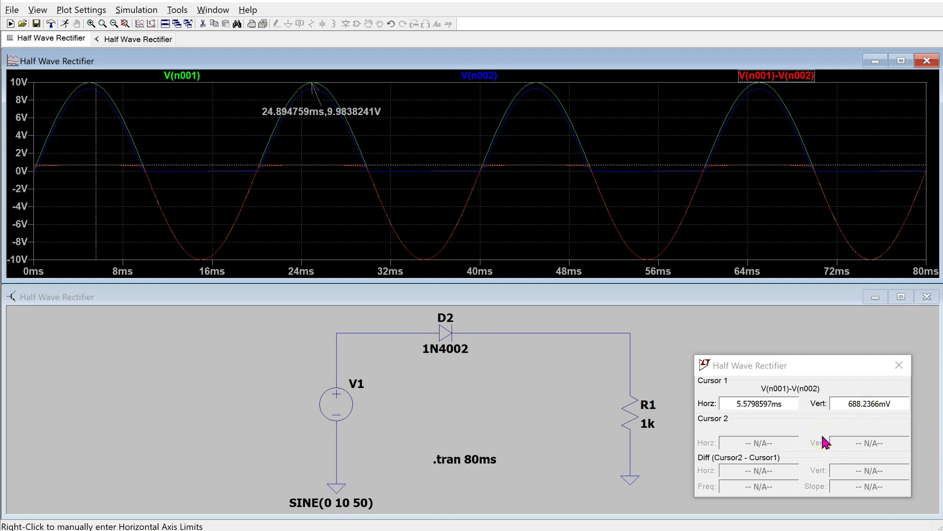
left_click_drag(174, 173, 191, 213)
right_click(595, 137)
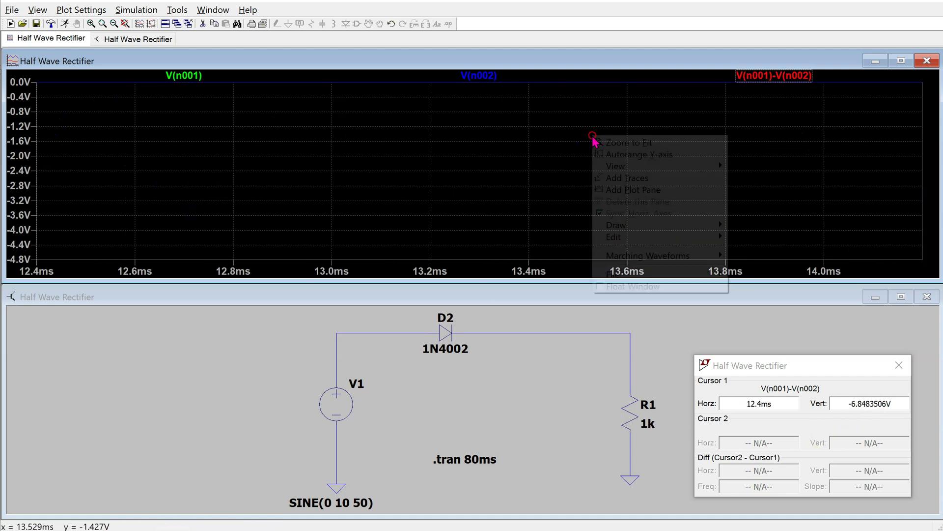
left_click(639, 142)
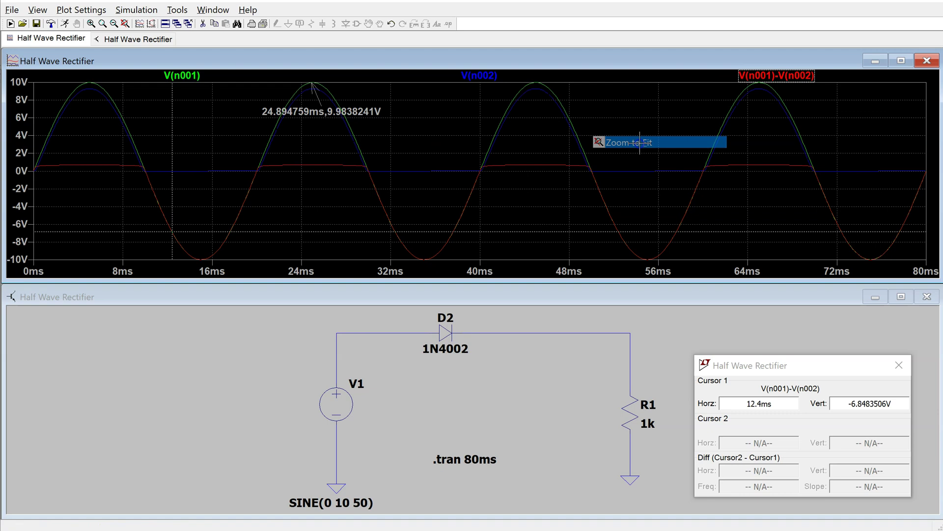
Step: Place cursor 1 at the first negative peak of the V(n001)-V(n002) trace, at about 14.9 ms, and read its voltage
left_click_drag(170, 223, 200, 243)
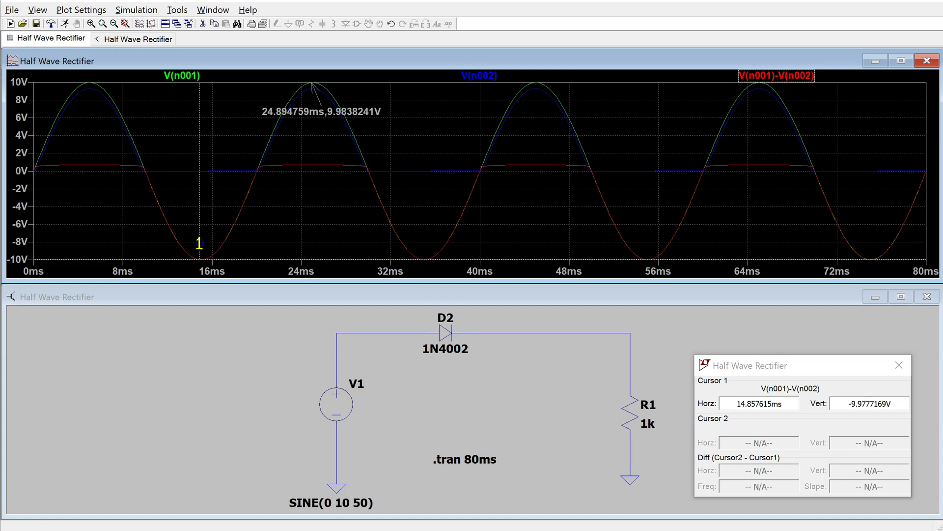
left_click(858, 406)
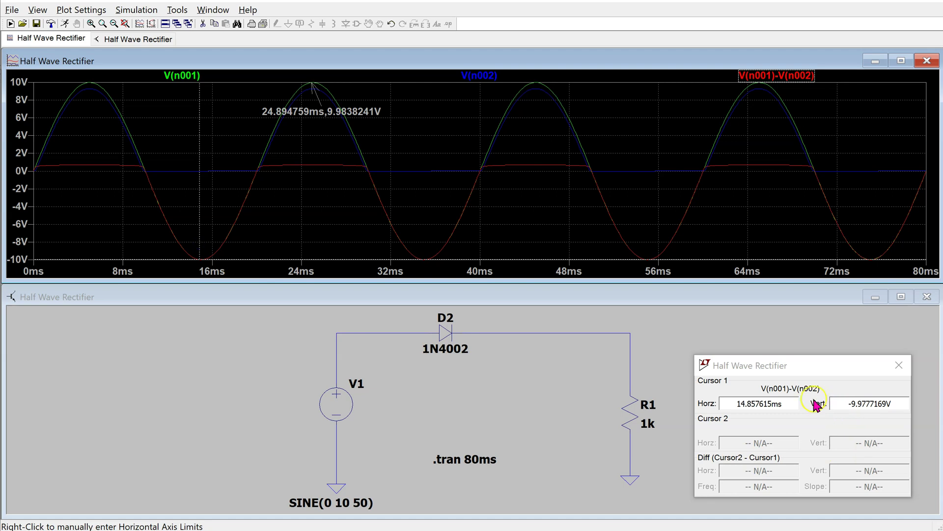
Step: Enlarge the schematic and set the value of source V1 to SINE(0 150 50)
double_click(371, 289)
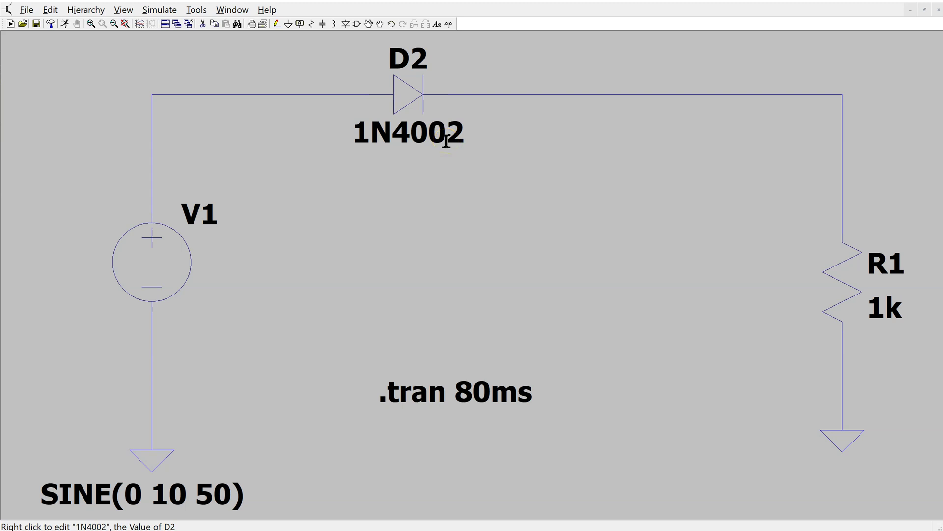
right_click(177, 488)
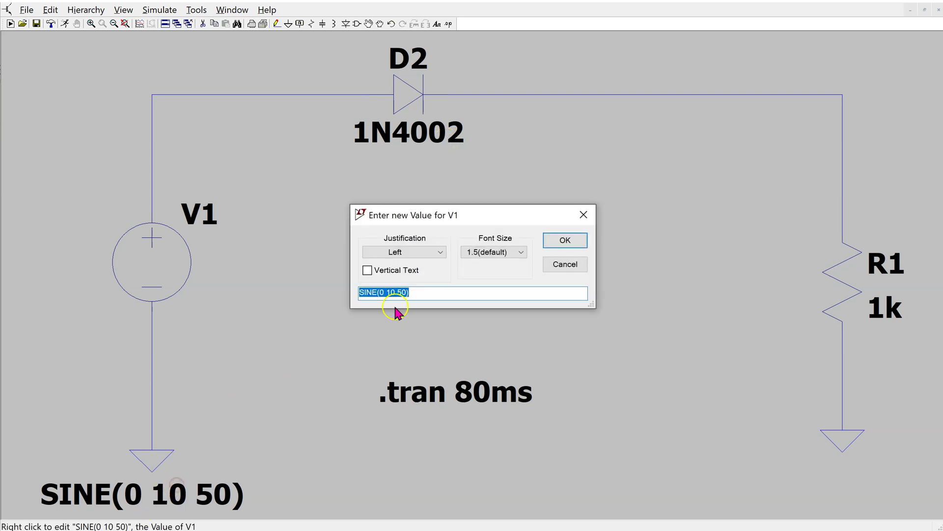
left_click(396, 290)
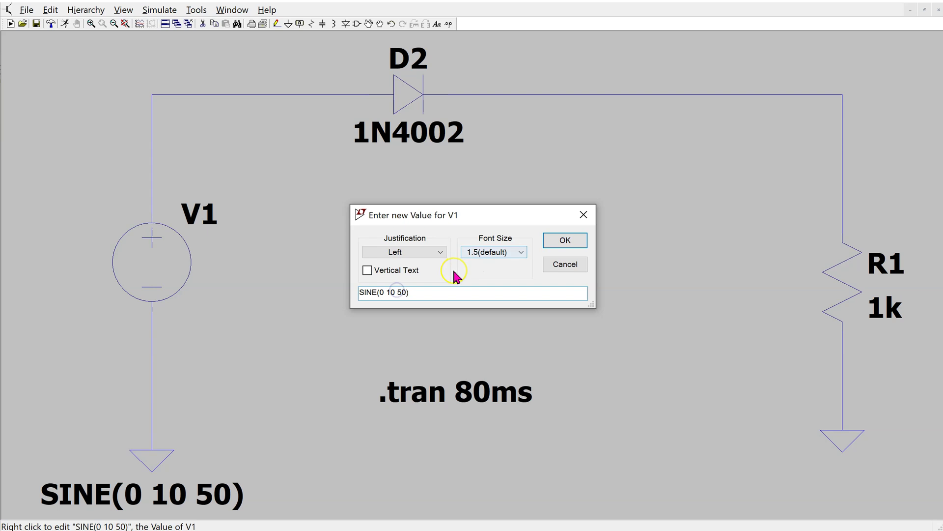
type("5")
left_click(583, 243)
Step: Rerun the simulation and plot the voltages at the source node V(n001) and the load node V(n002)
left_click(65, 24)
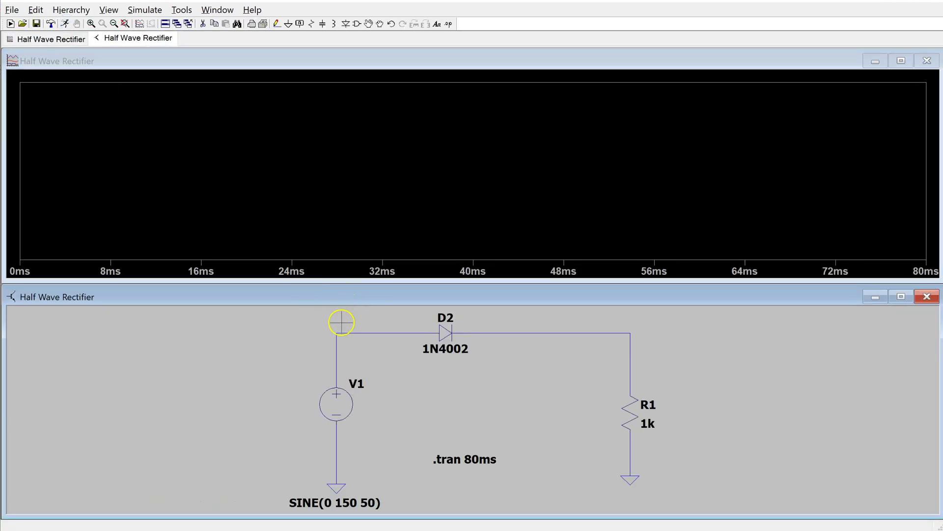
left_click(338, 333)
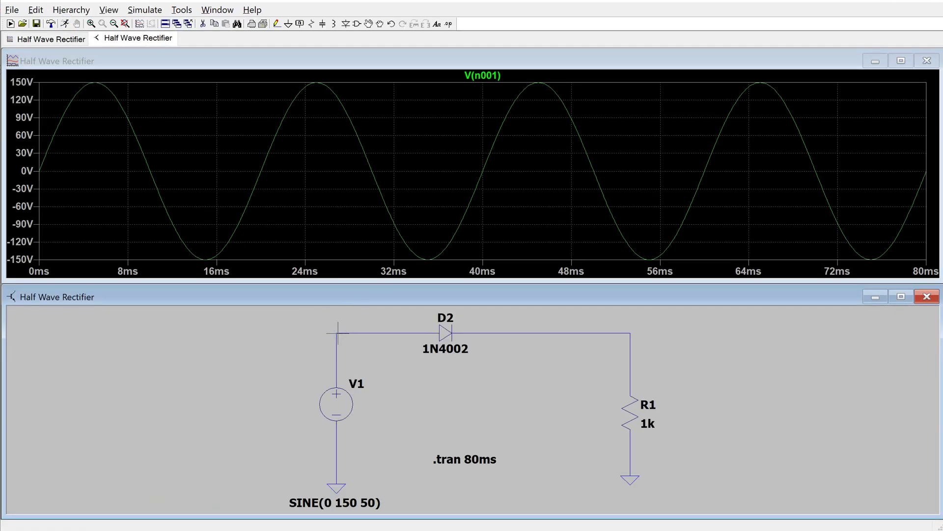
left_click(629, 332)
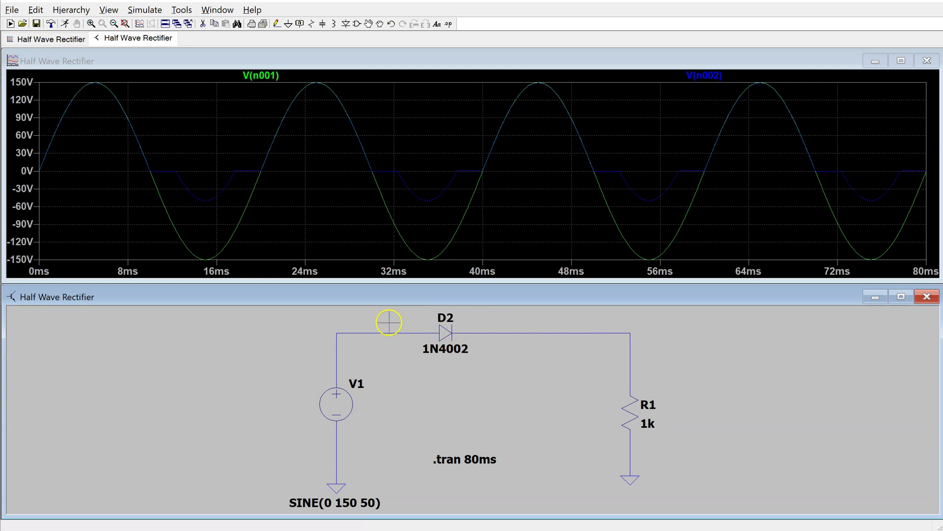
Step: Add a trace of the diode's voltage to the new plot with the expression V(n001)-V(n002)
right_click(219, 130)
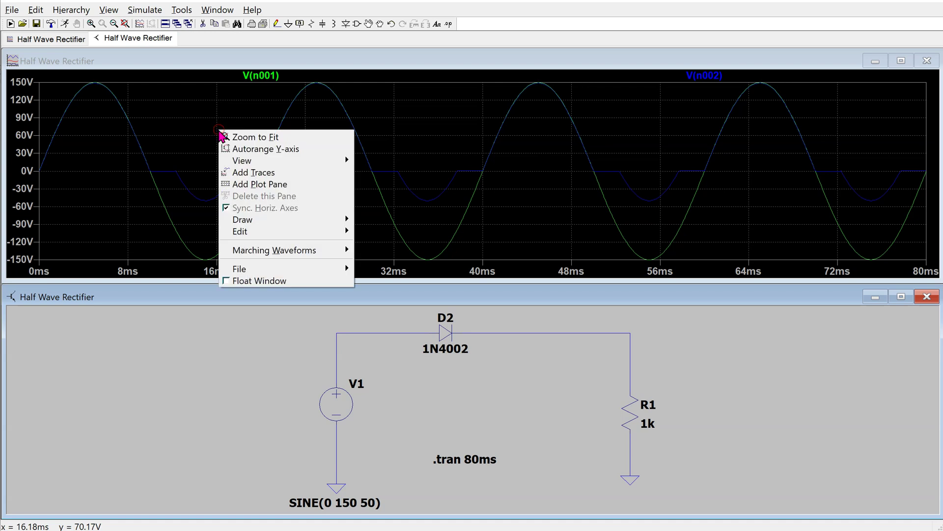
left_click(275, 173)
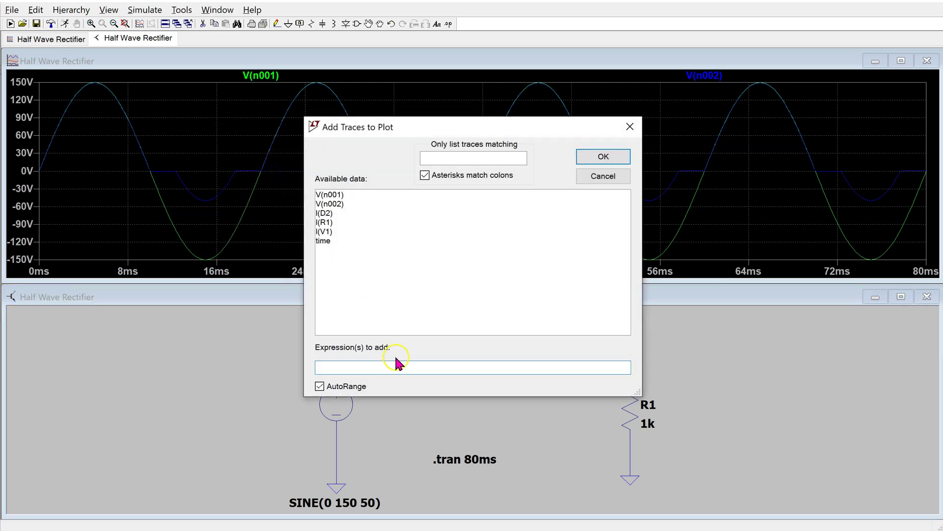
left_click(329, 195)
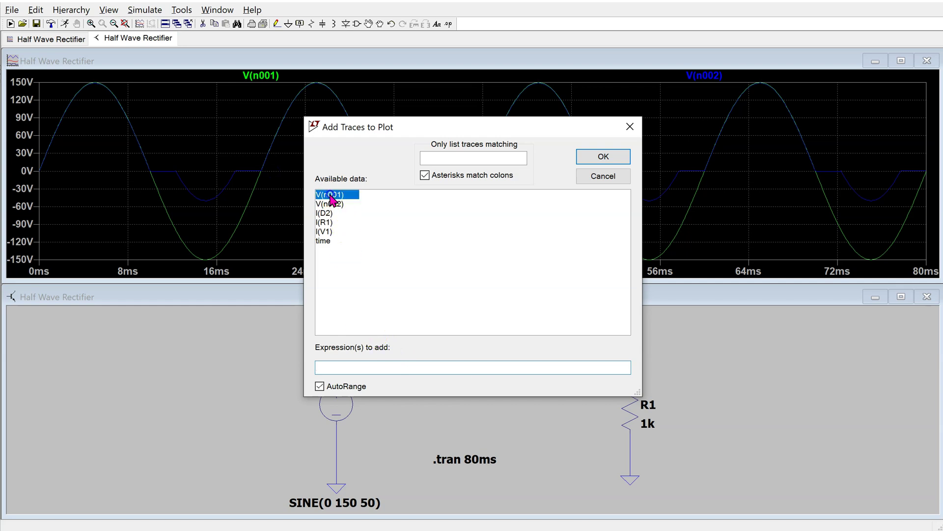
left_click(370, 368)
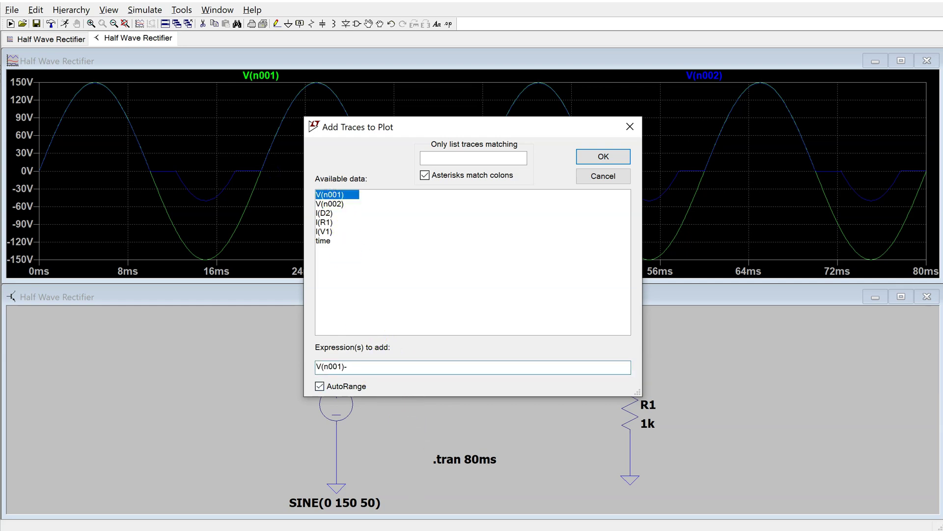
left_click(340, 204)
left_click(603, 156)
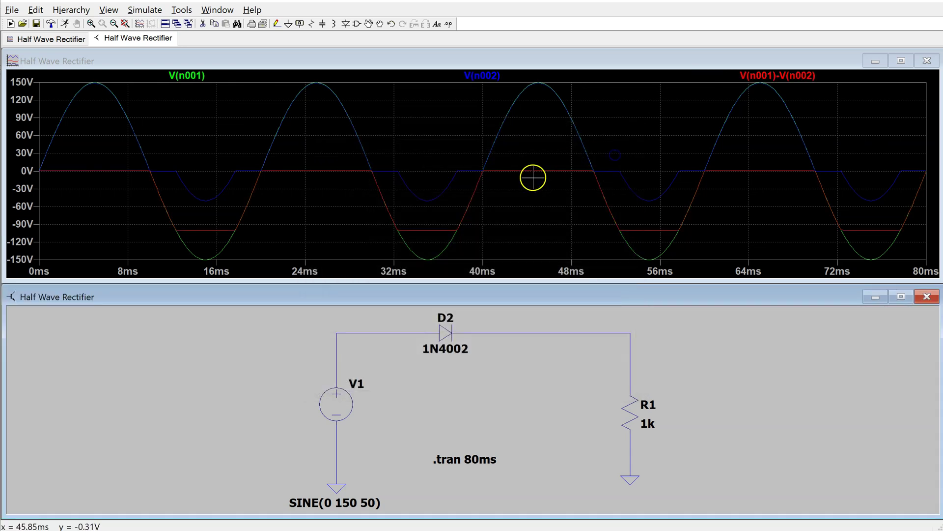
Step: Attach a cursor to the V(n001)-V(n002) trace and place it at the start of its first flat negative section, at about 12.5 ms
left_click(777, 75)
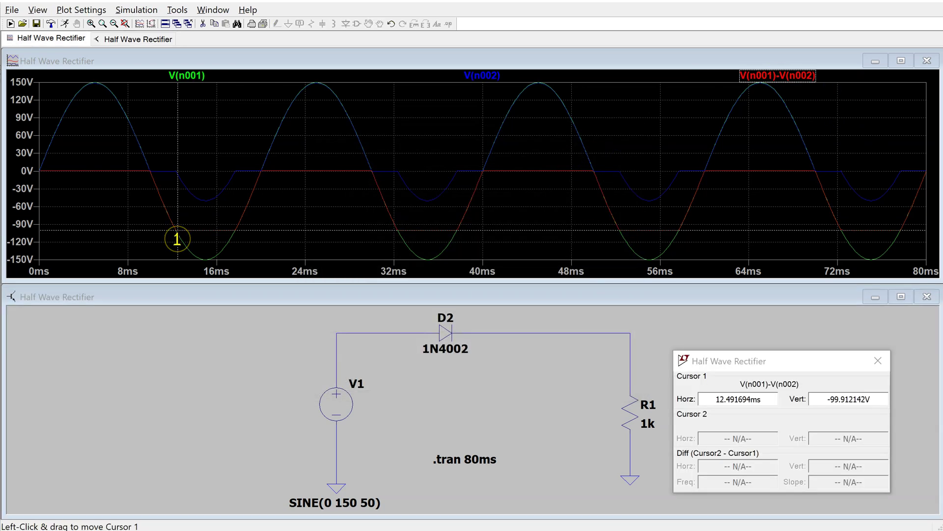